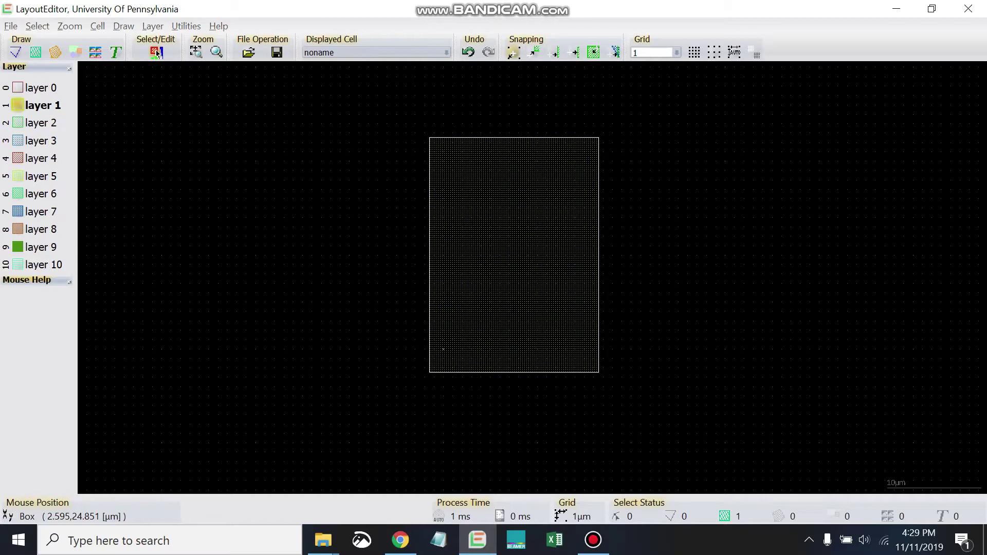
# Step: Select the rectangular layer 1 box in the noname cell
pyautogui.hotkey('ctrl', 'a')
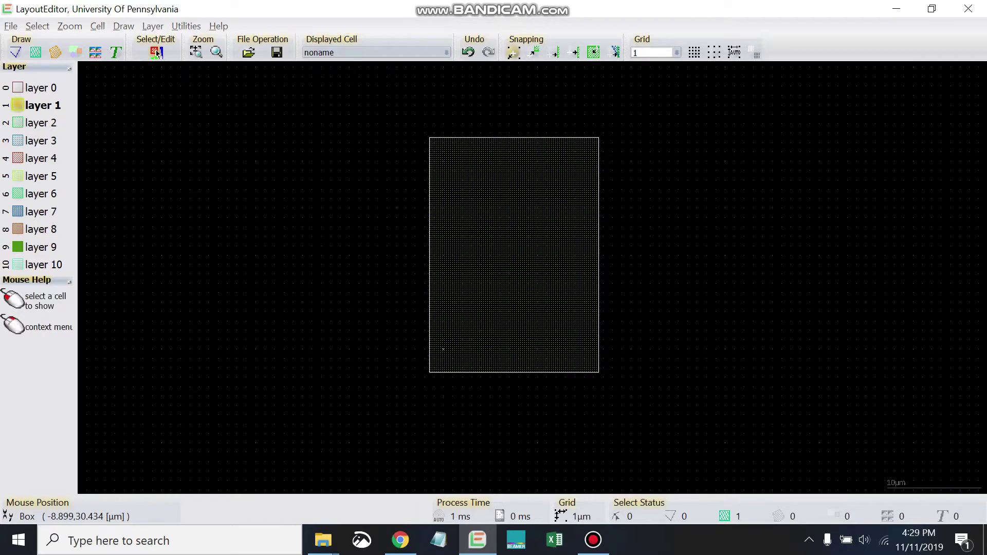
# Step: Replace the cell name noname with Cell1 from the Displayed Cell context menu
pyautogui.rightClick(351, 54)
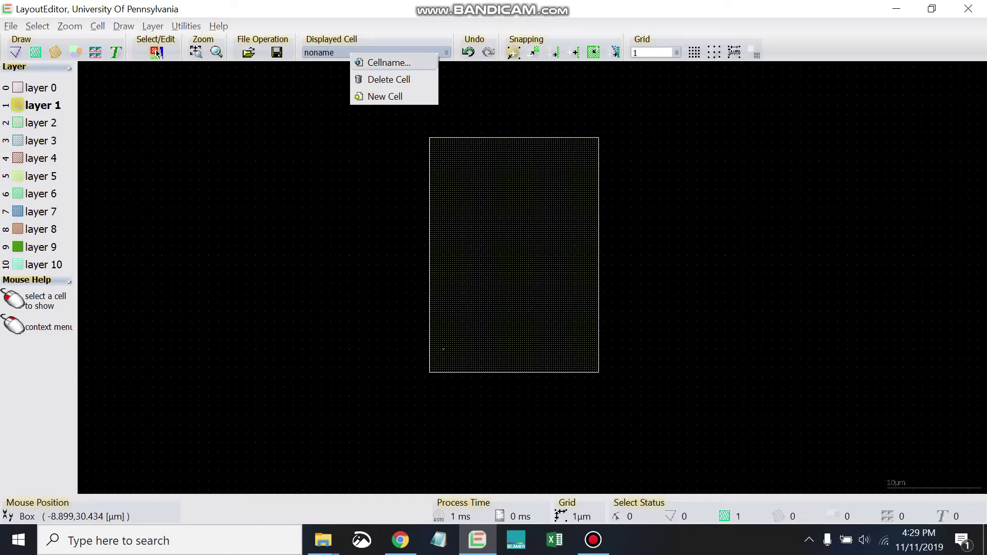
pyautogui.press('Escape')
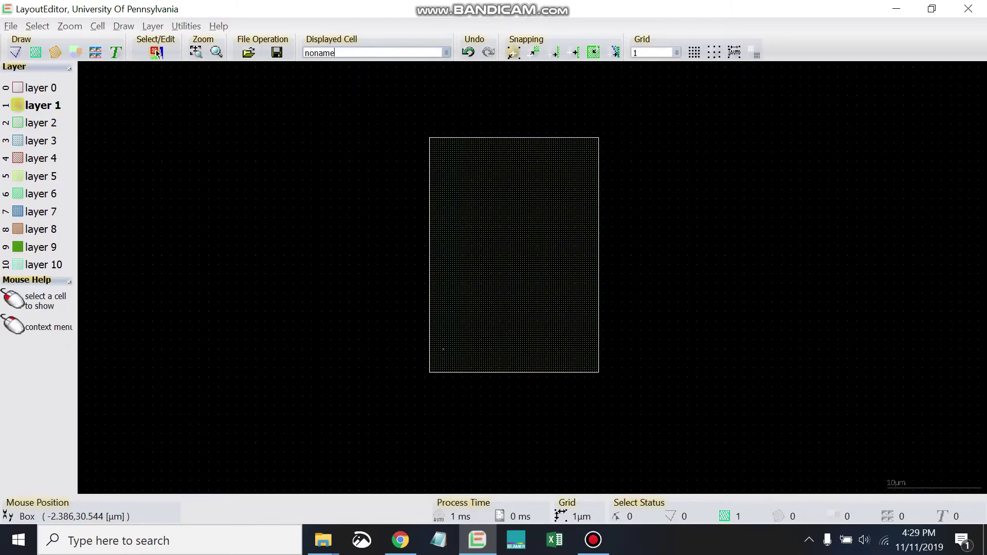
pyautogui.press('BackSpace')
pyautogui.press('BackSpace')
pyautogui.press('BackSpace')
pyautogui.press('BackSpace')
pyautogui.press('BackSpace')
pyautogui.press('BackSpace')
pyautogui.write('Cell1')
pyautogui.press('Return')
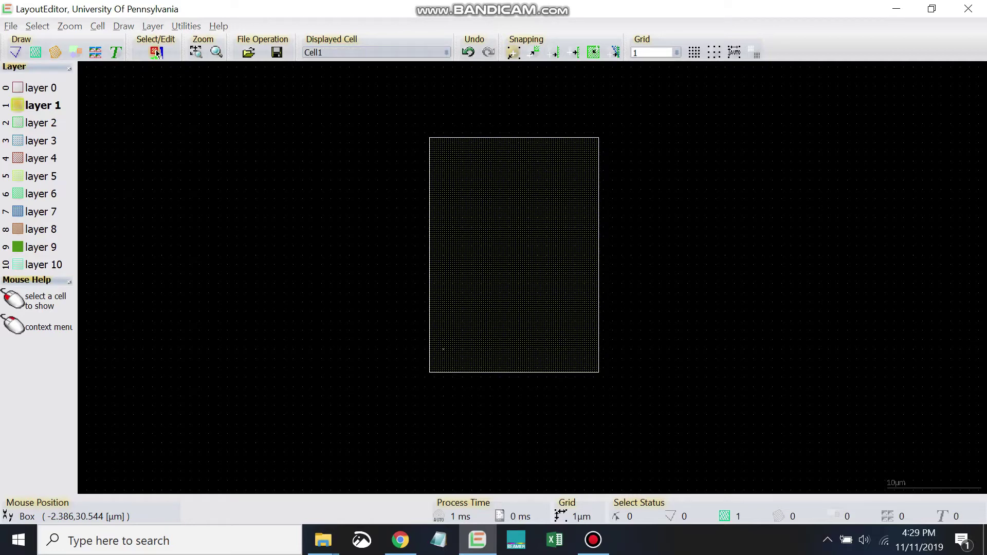
pyautogui.rightClick(355, 54)
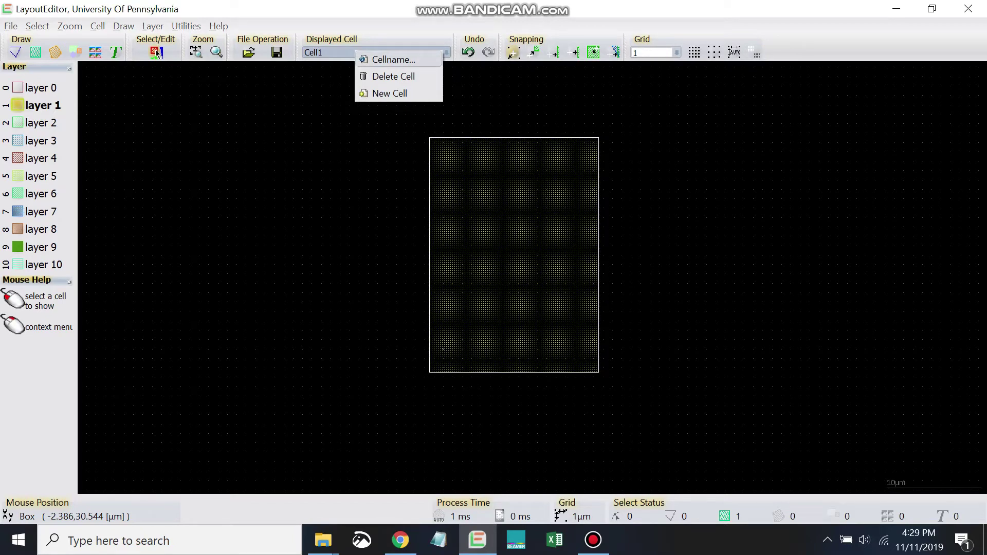
pyautogui.click(359, 98)
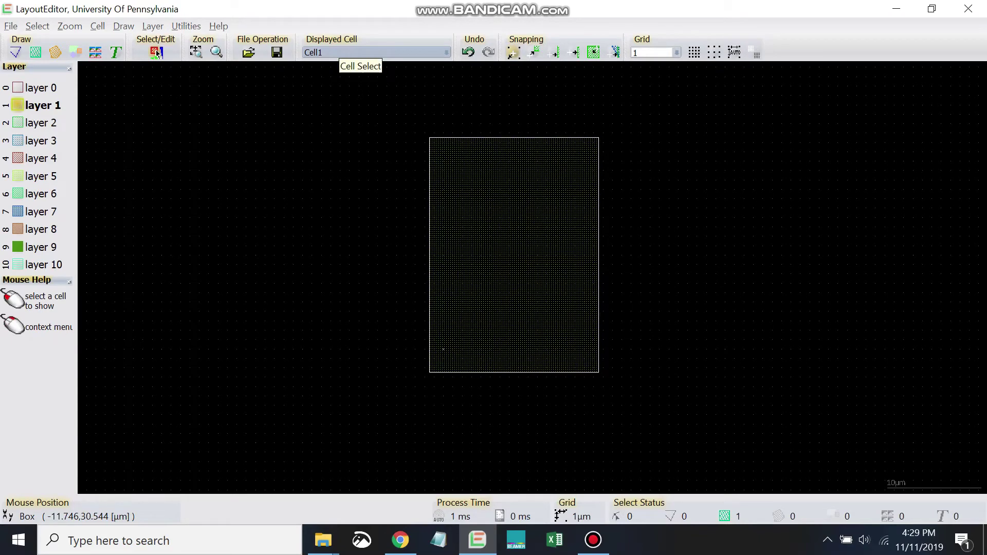
# Step: Add the empty cell noname_1 via New Cell and zoom the blank canvas
pyautogui.rightClick(339, 50)
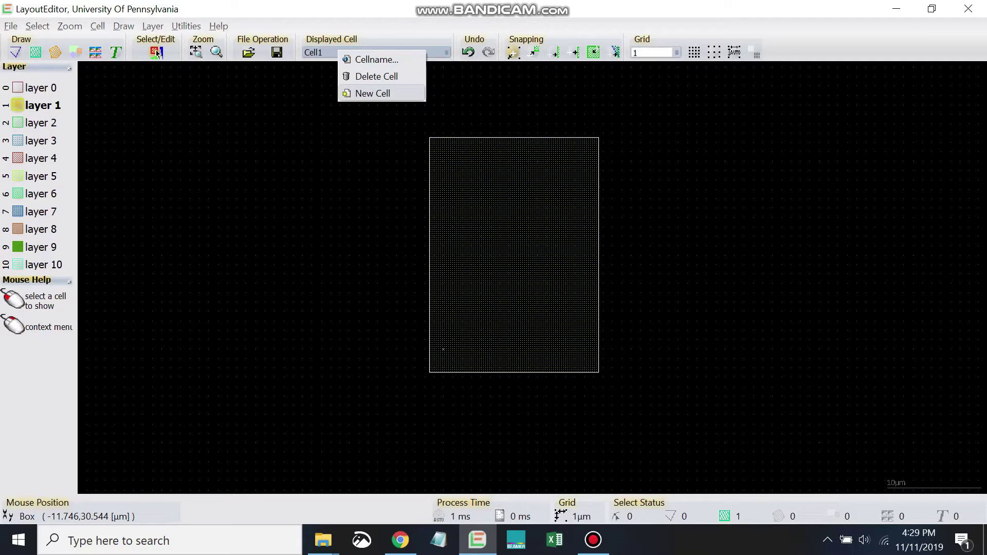
pyautogui.click(373, 93)
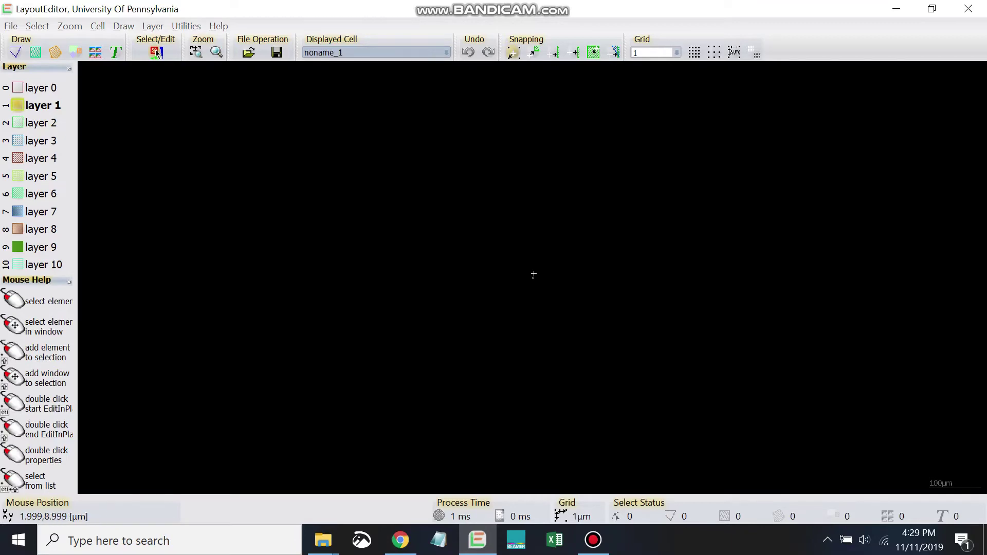
pyautogui.scroll(5, 533, 276)
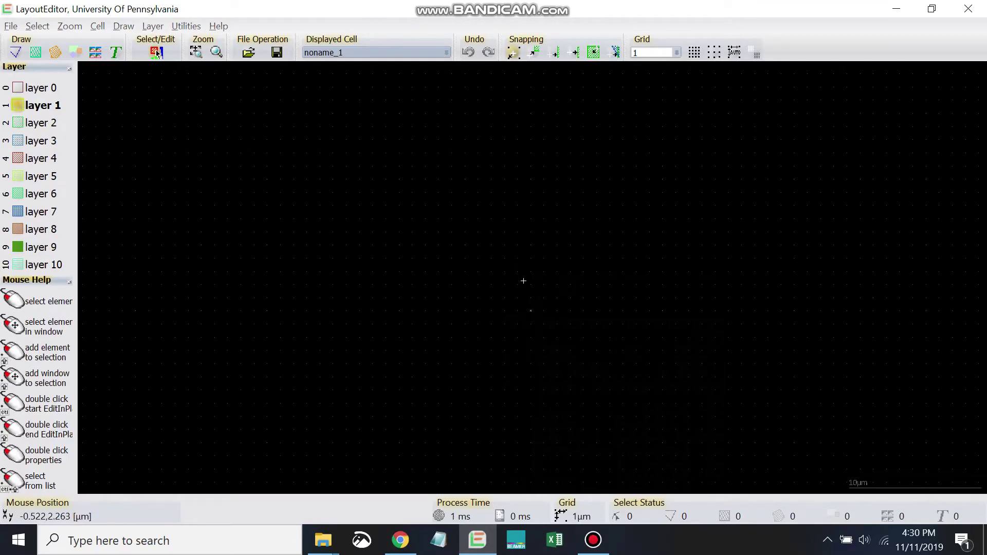
pyautogui.scroll(-1, 527, 333)
pyautogui.scroll(-1, 517, 342)
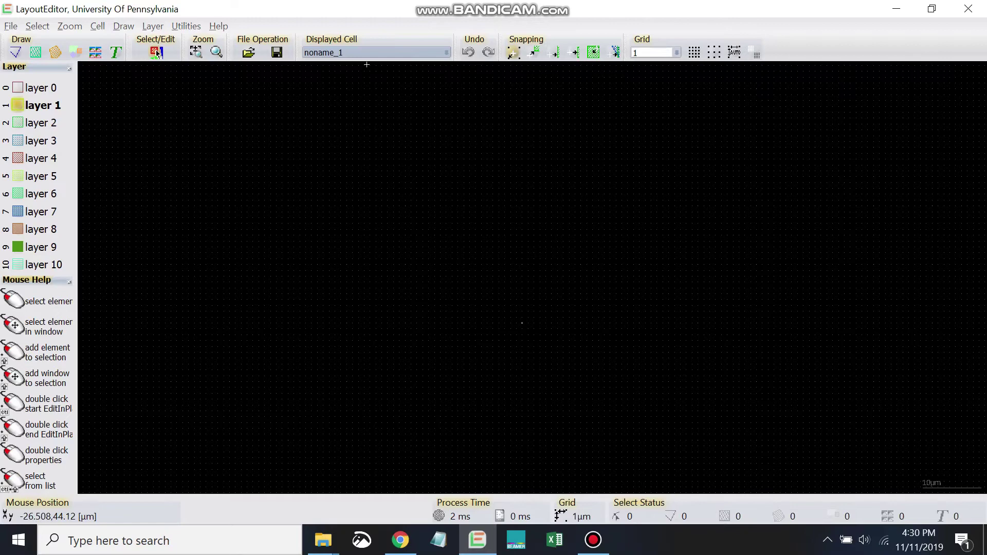
# Step: Change the new cell's name from noname_1 to Cell2 using Cellname…
pyautogui.rightClick(335, 53)
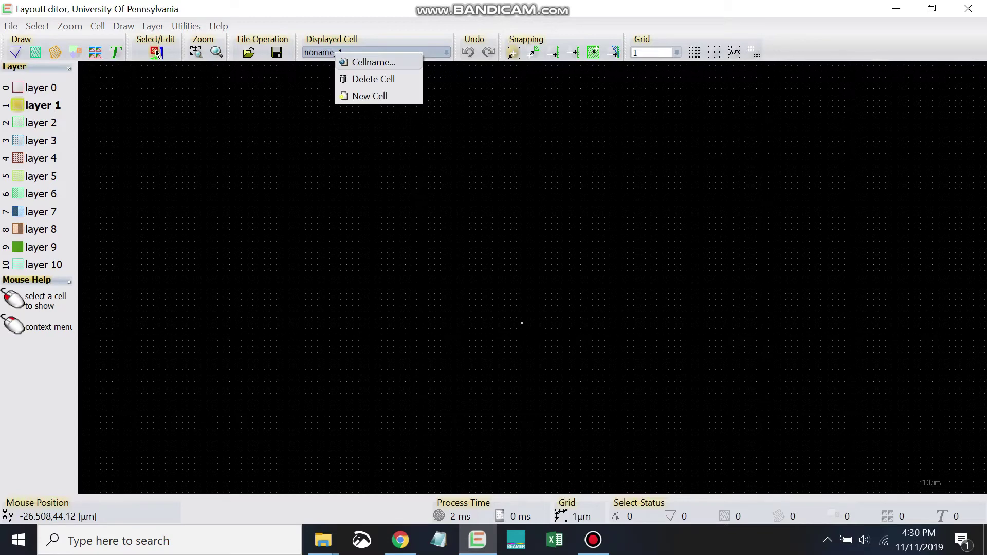
pyautogui.click(373, 61)
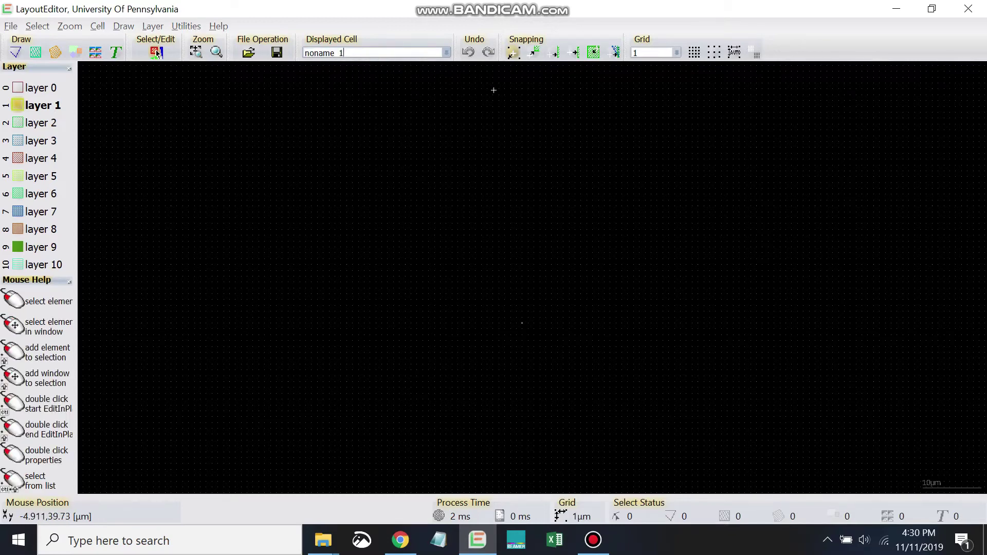
pyautogui.hotkey('ctrl', 'a')
pyautogui.write('Cell2')
pyautogui.press('Return')
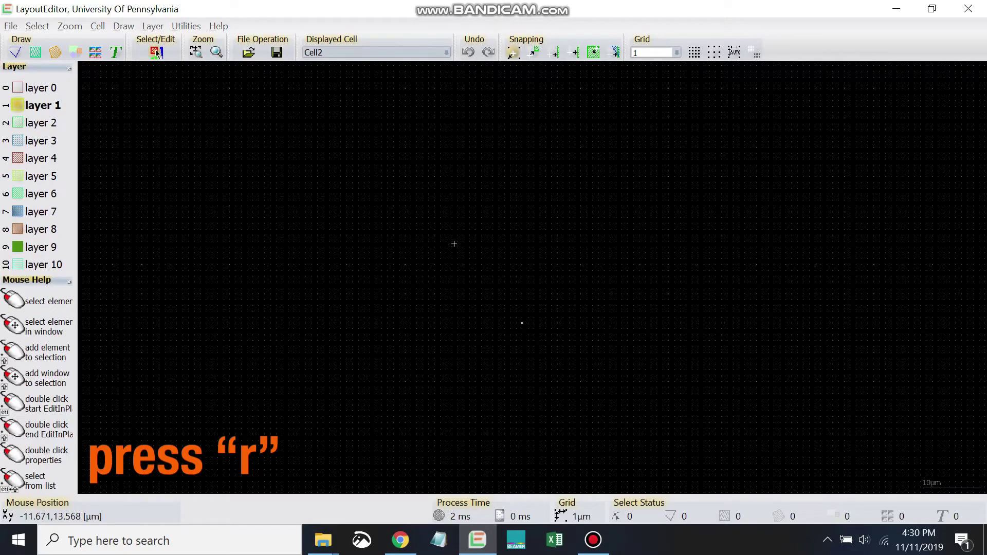
# Step: Choose the Cell Reference tool (R) and pick Cell1 as the cell to place
pyautogui.press('r')
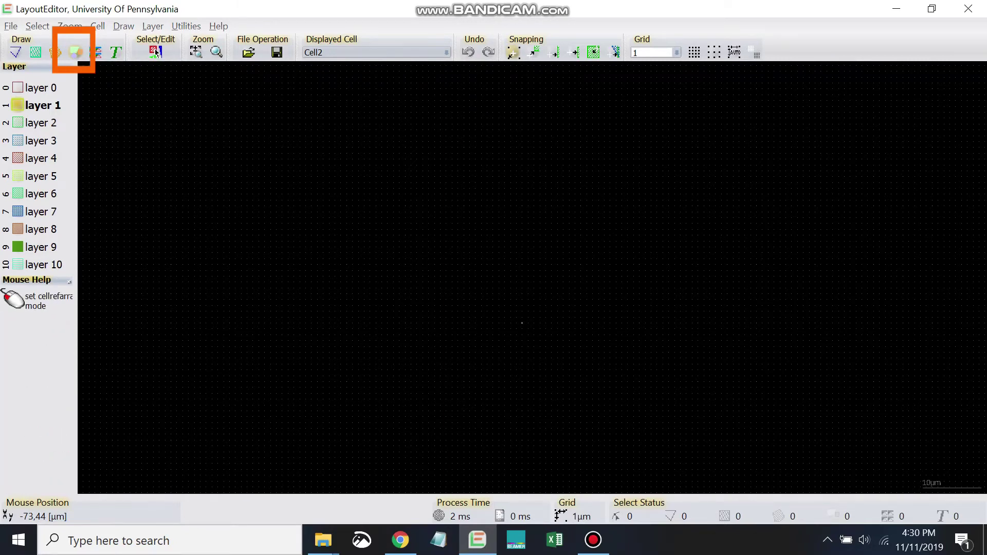
pyautogui.click(95, 52)
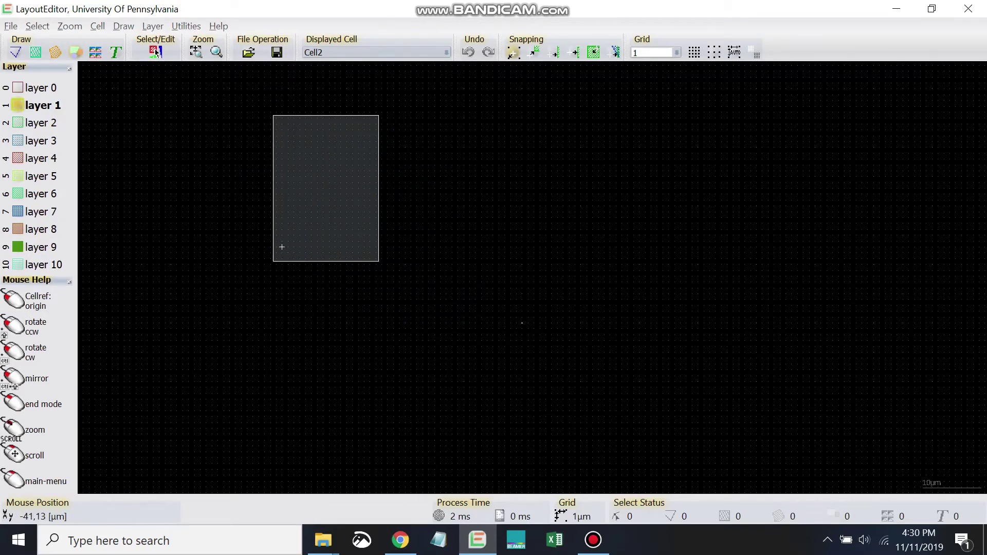
# Step: Place 34 Cell1 references scattered across the Cell2 canvas, then end placement
pyautogui.scroll(-1, 281, 247)
pyautogui.click(200, 204)
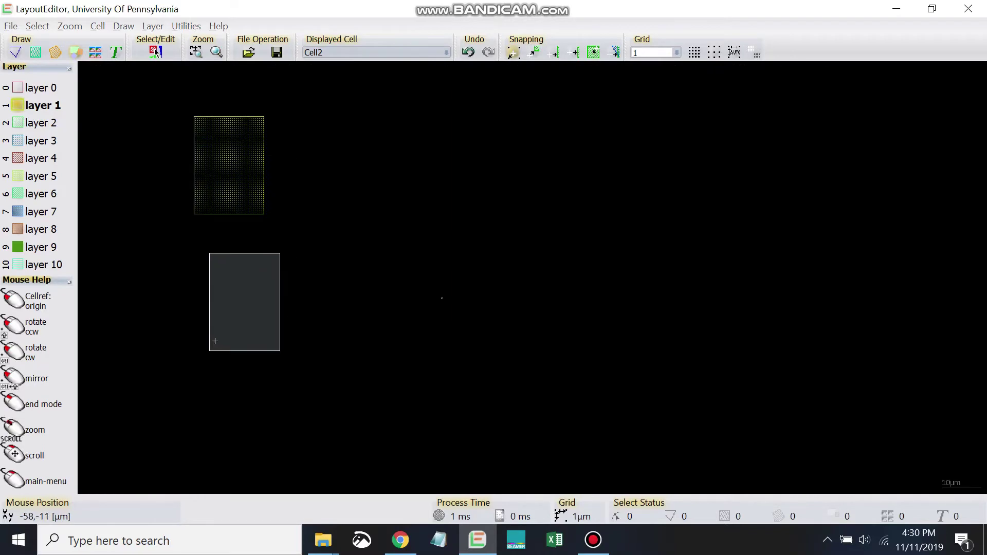
pyautogui.click(215, 345)
pyautogui.click(289, 200)
pyautogui.click(333, 360)
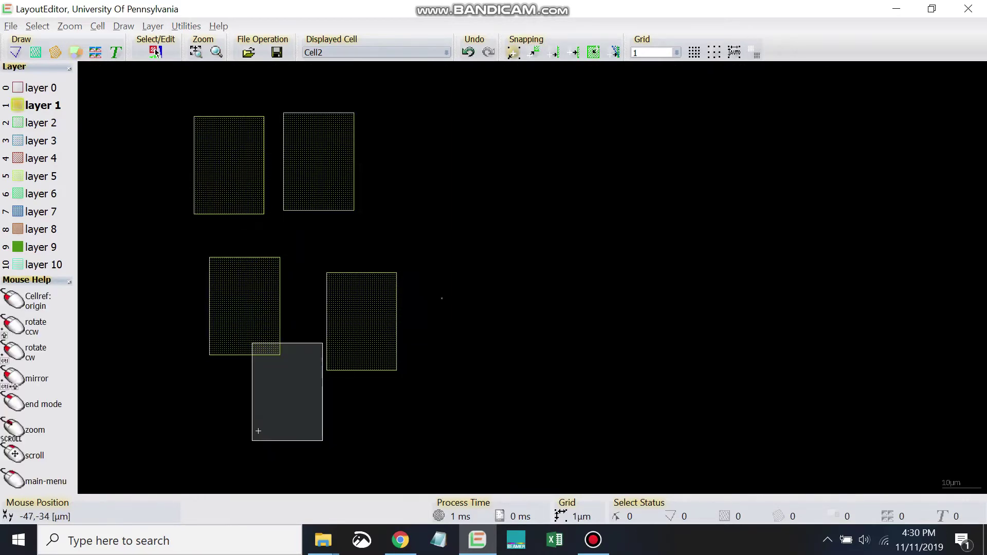
pyautogui.click(258, 431)
pyautogui.click(157, 391)
pyautogui.click(130, 227)
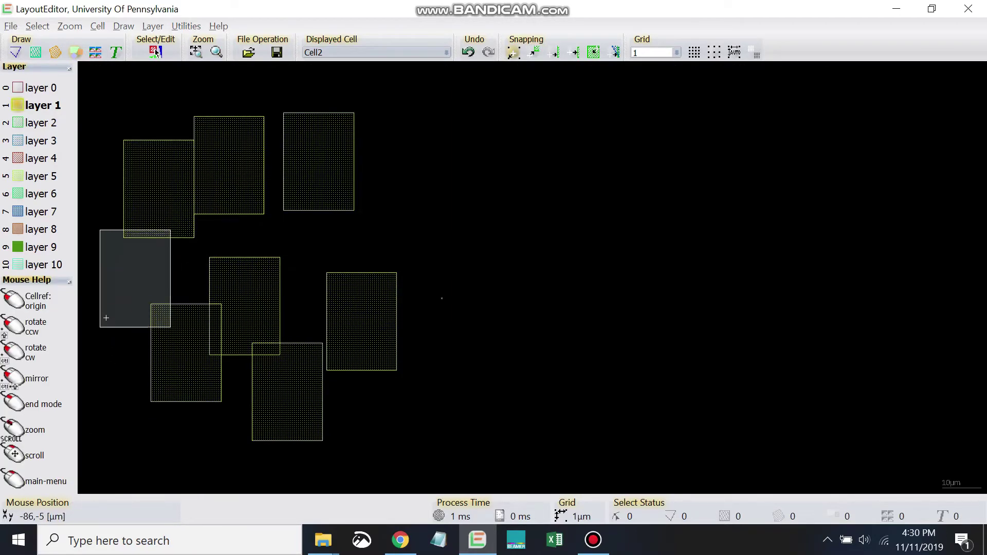
pyautogui.click(106, 317)
pyautogui.click(375, 466)
pyautogui.click(453, 396)
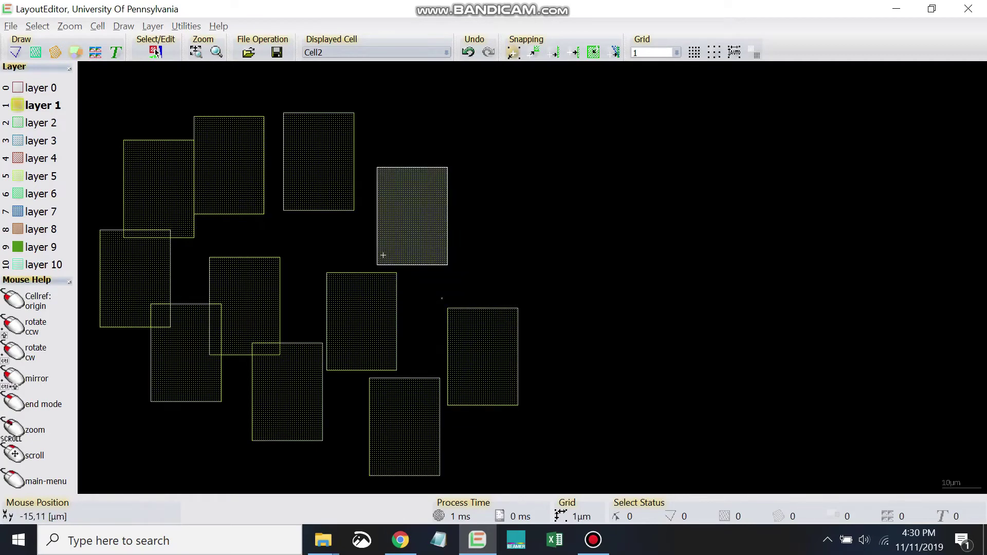
pyautogui.click(382, 255)
pyautogui.click(461, 185)
pyautogui.click(516, 341)
pyautogui.click(520, 174)
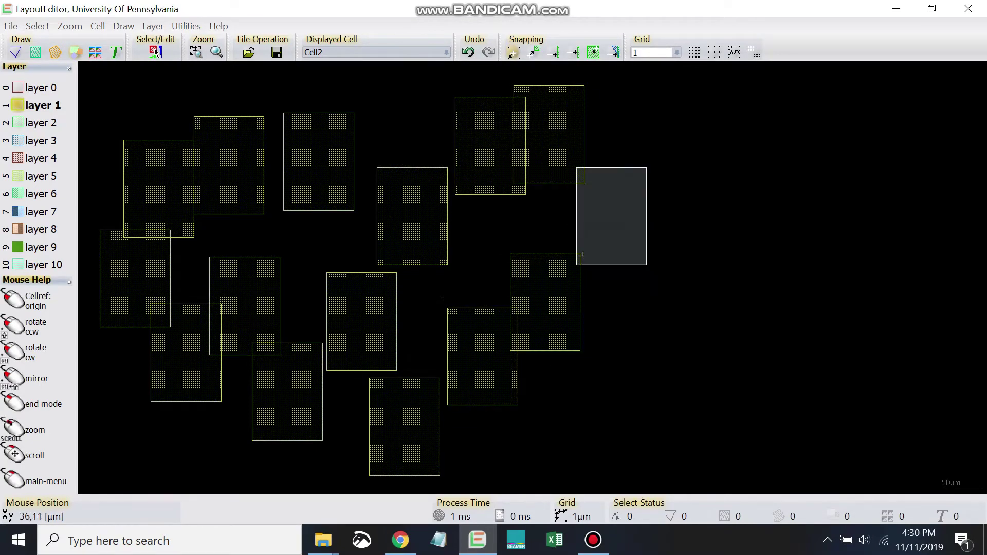
pyautogui.click(531, 240)
pyautogui.click(512, 466)
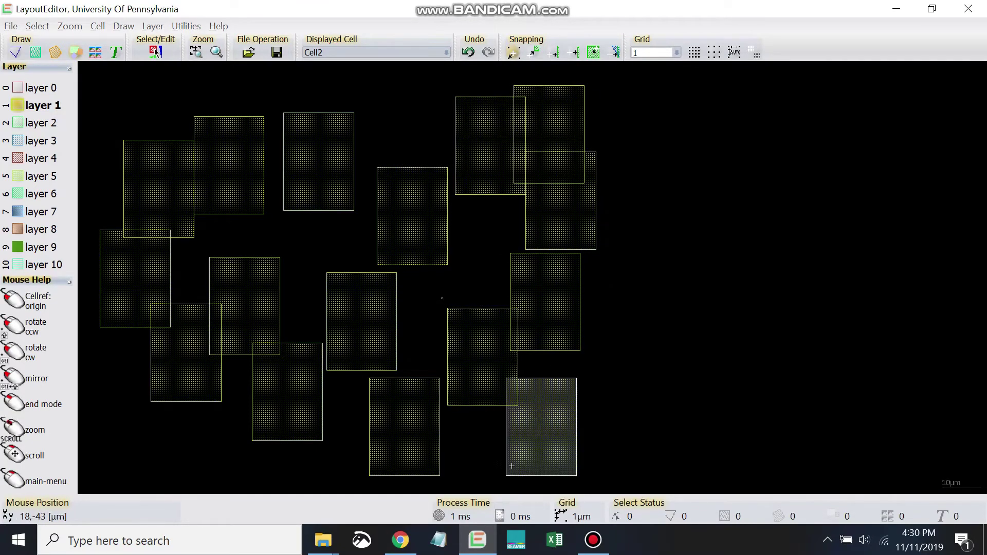
pyautogui.click(430, 461)
pyautogui.click(542, 379)
pyautogui.click(629, 489)
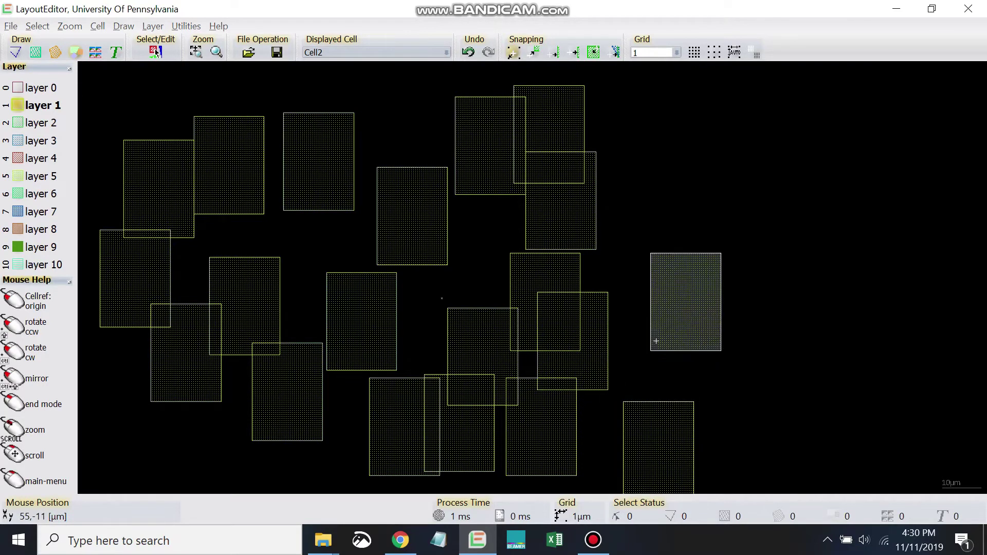
pyautogui.click(656, 340)
pyautogui.click(605, 392)
pyautogui.click(597, 223)
pyautogui.click(652, 169)
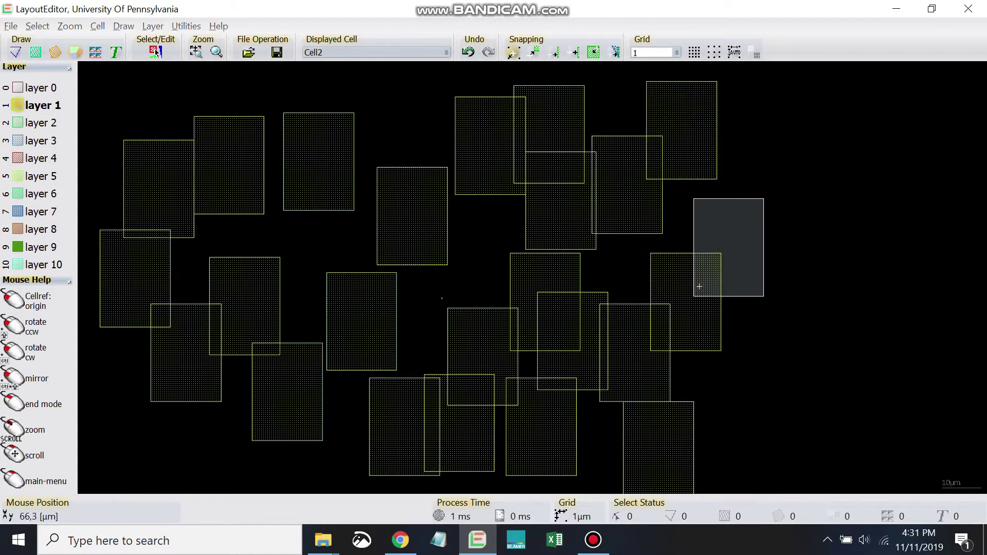
pyautogui.click(699, 286)
pyautogui.click(785, 161)
pyautogui.click(793, 337)
pyautogui.click(886, 201)
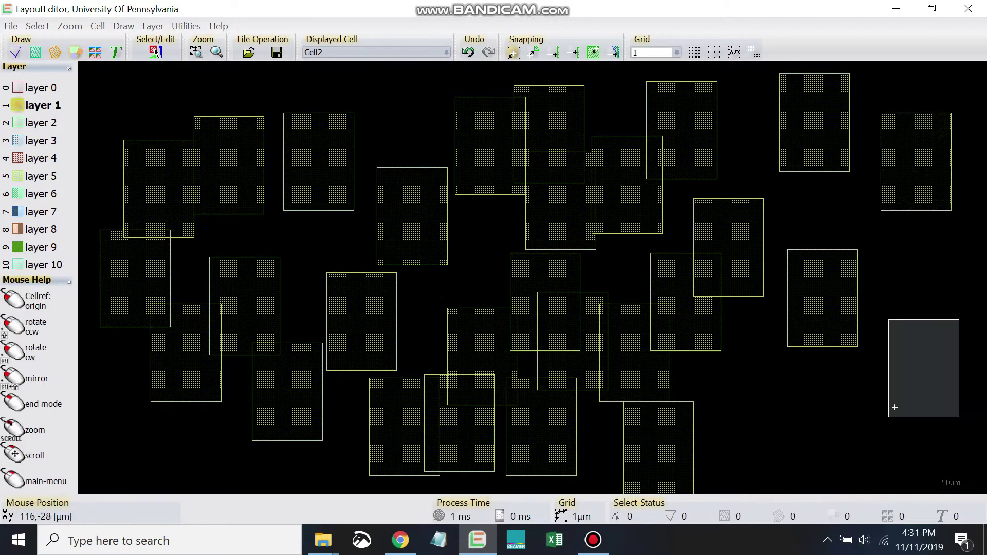
pyautogui.click(890, 431)
pyautogui.click(863, 302)
pyautogui.click(808, 236)
pyautogui.click(703, 450)
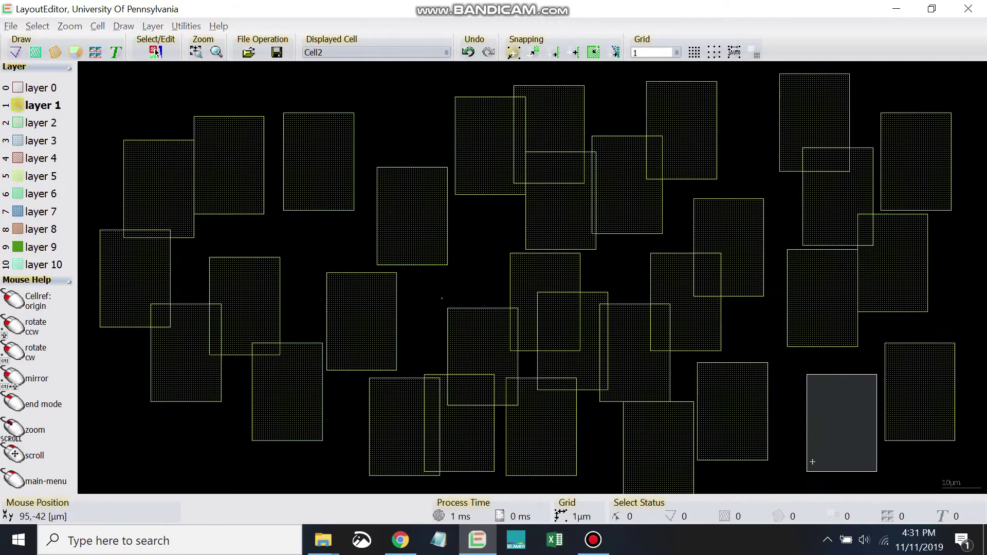
pyautogui.click(824, 478)
pyautogui.click(754, 400)
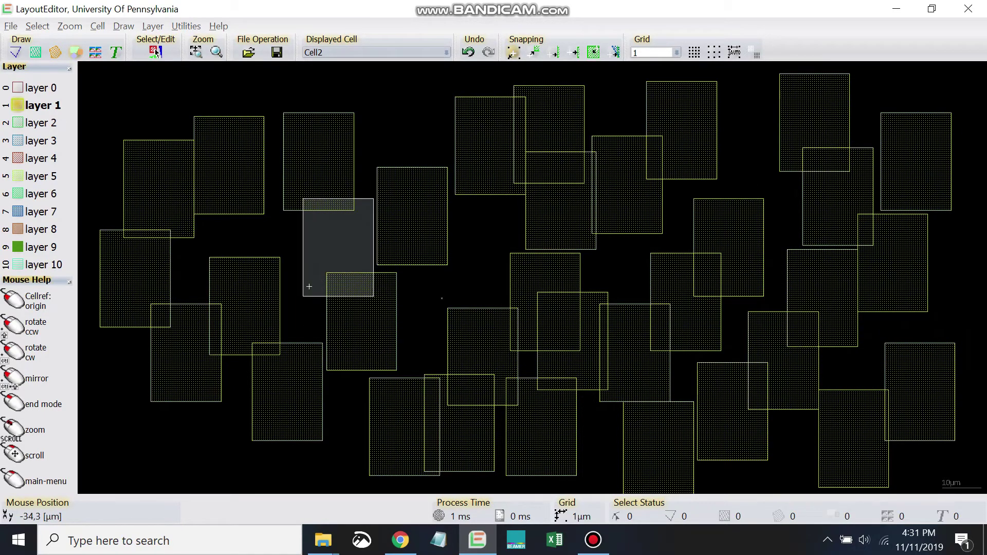
pyautogui.click(277, 282)
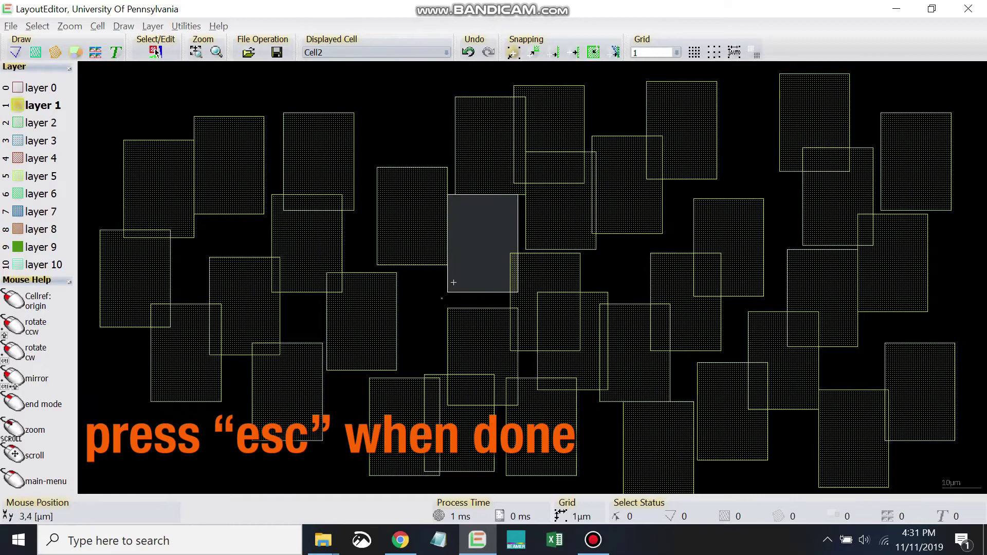
pyautogui.press('Escape')
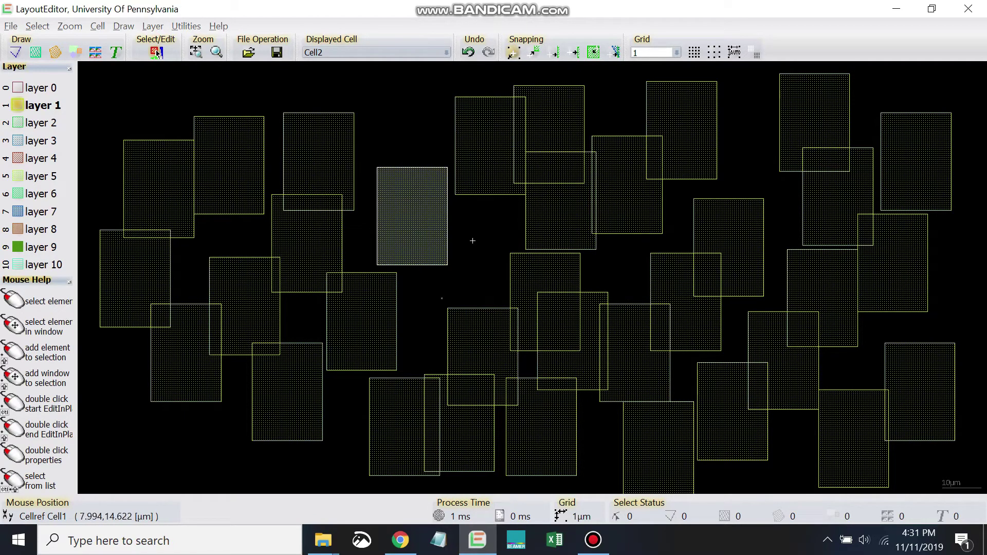
# Step: Switch the displayed cell to Cell1 and adjust the zoom on its box
pyautogui.click(360, 52)
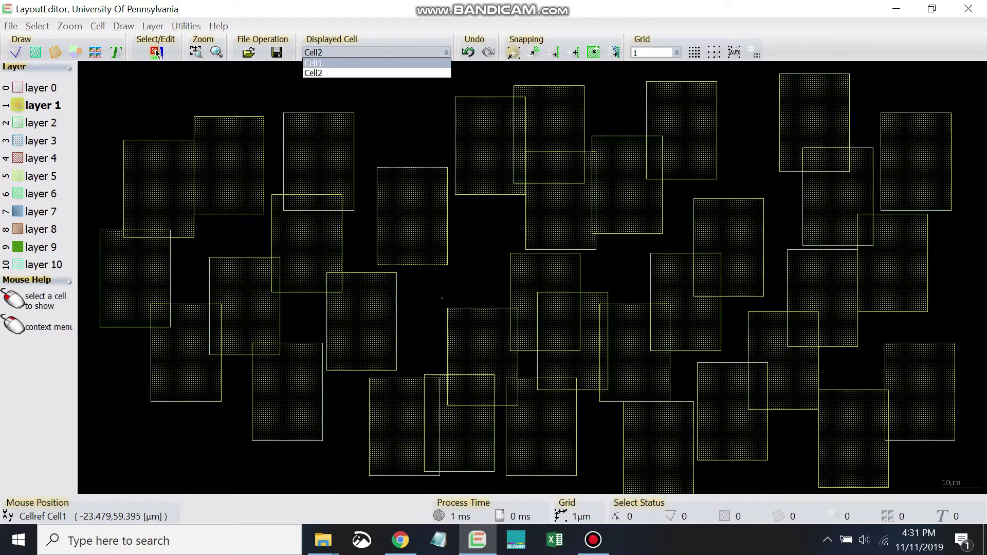
pyautogui.press('Return')
pyautogui.scroll(-1, 443, 214)
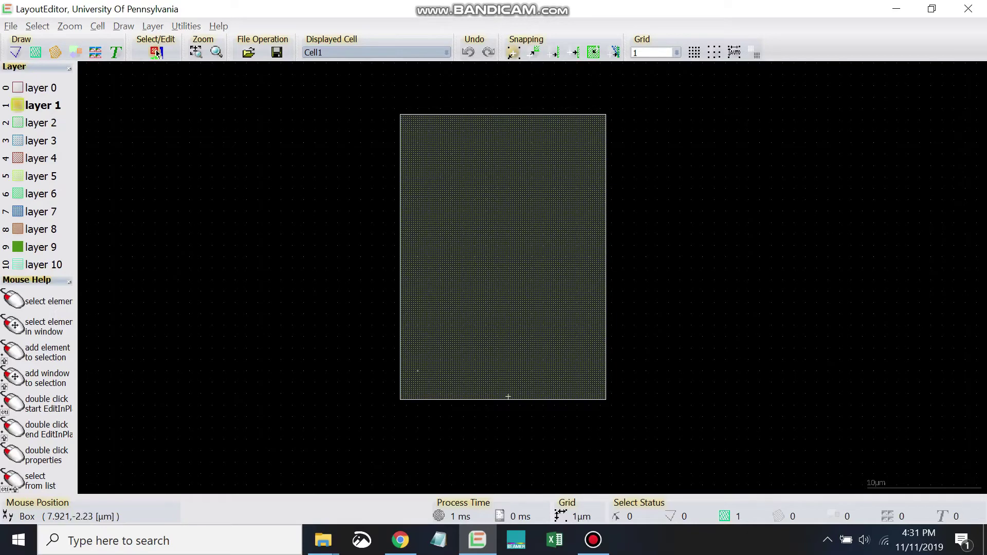
pyautogui.scroll(-1, 429, 337)
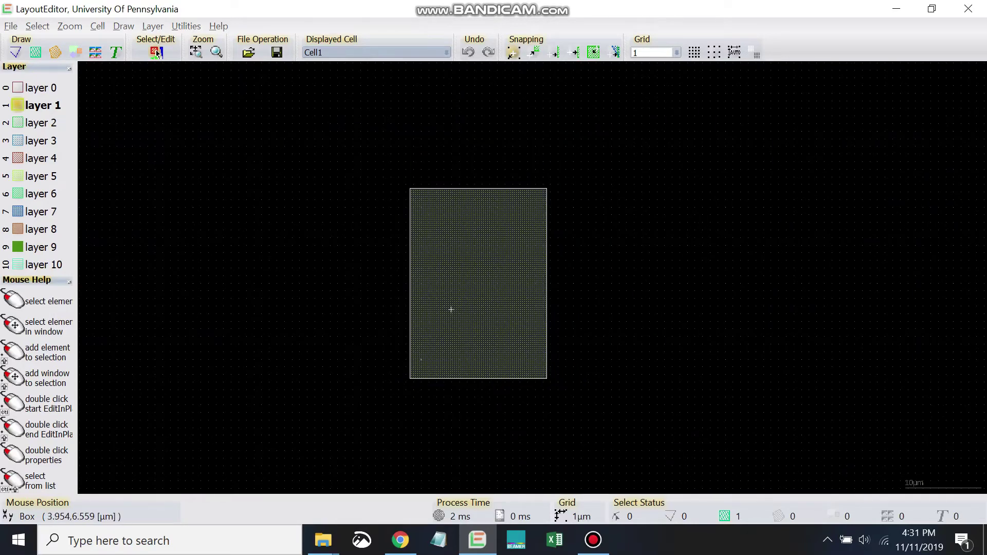
pyautogui.scroll(1, 427, 386)
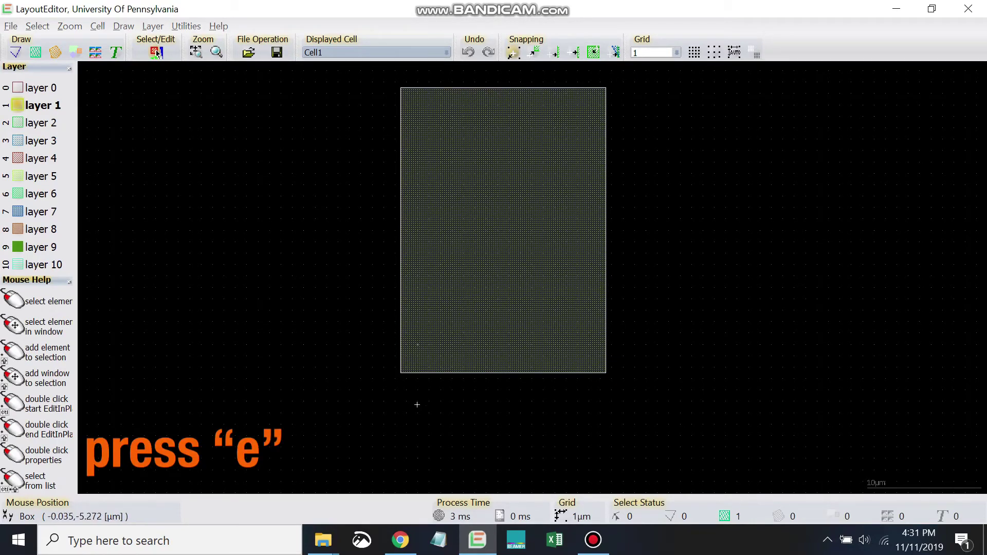
# Step: Draw two matching circles centred on the box's bottom-left and bottom-right corners
pyautogui.press('e')
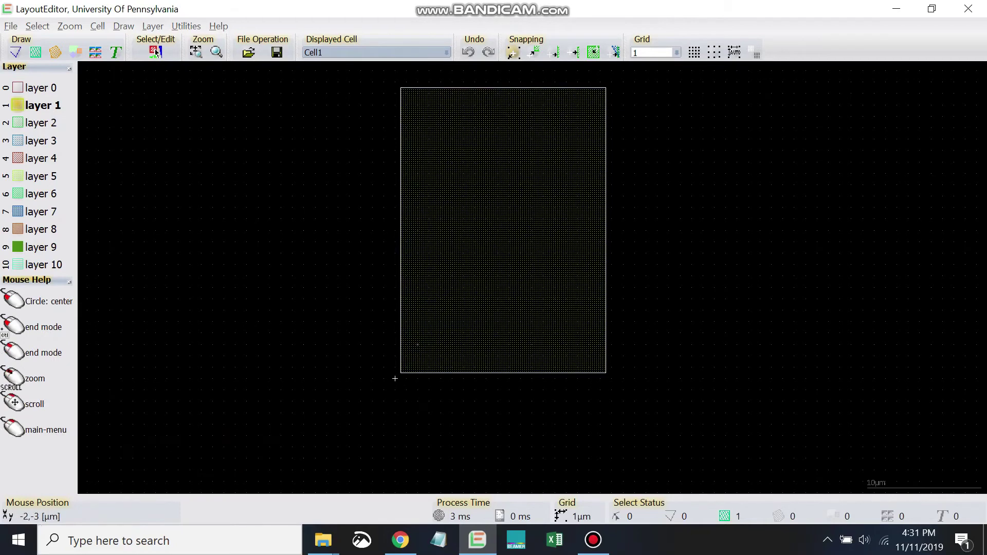
pyautogui.click(406, 367)
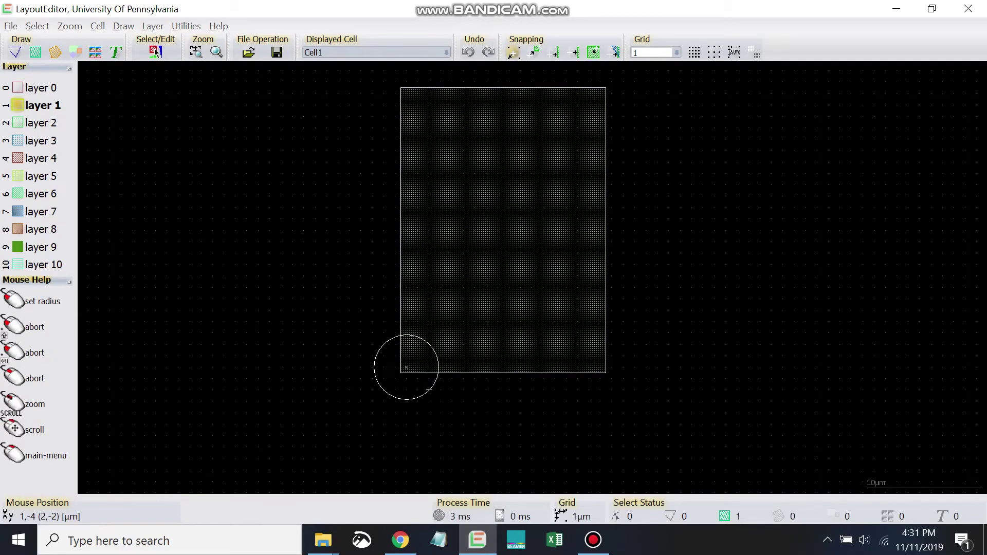
pyautogui.click(464, 410)
pyautogui.click(600, 367)
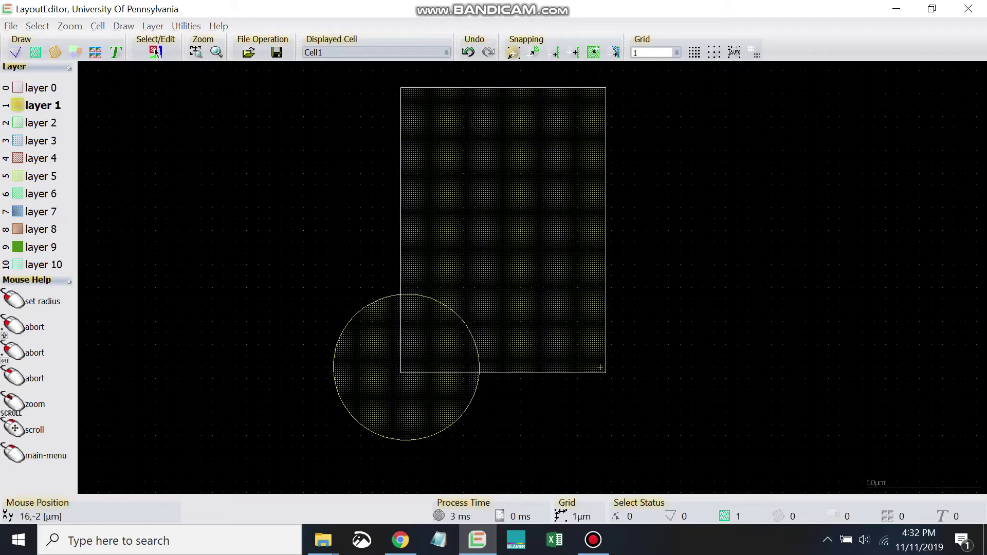
pyautogui.click(596, 440)
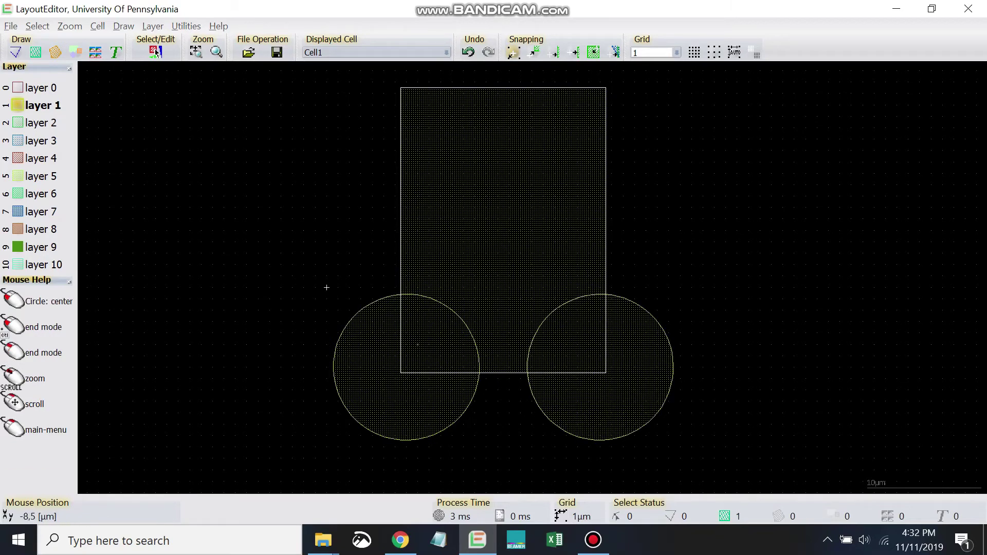
pyautogui.rightClick(315, 268)
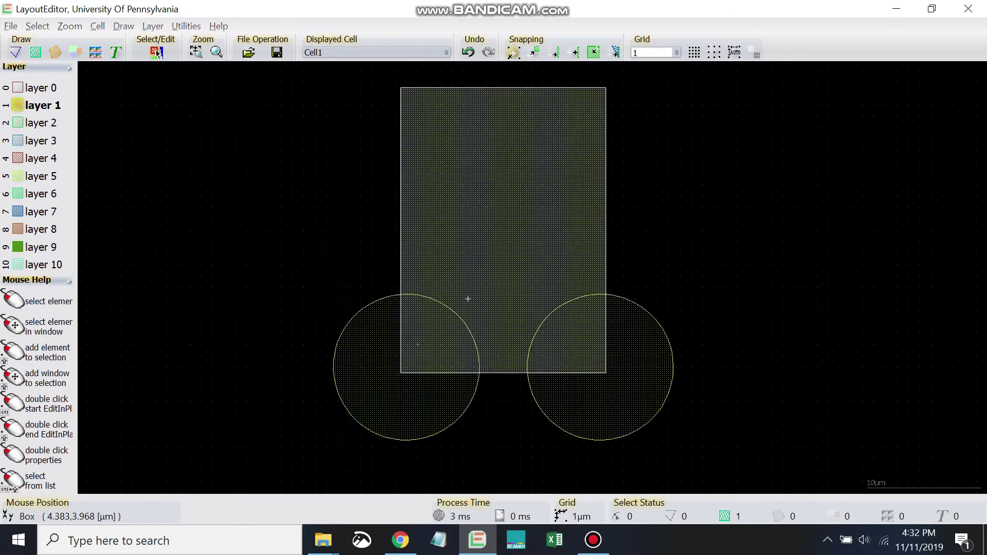
pyautogui.scroll(-1, 473, 277)
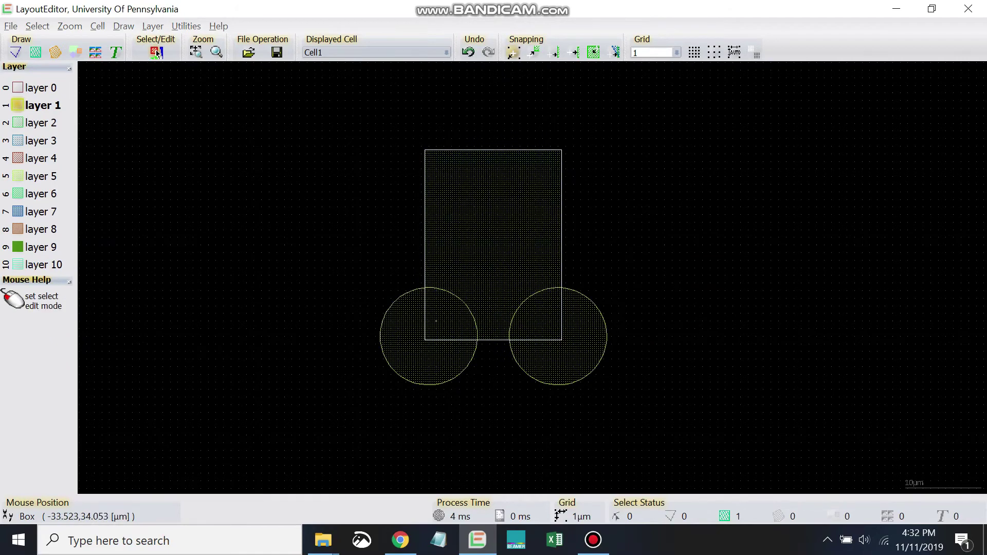
pyautogui.click(123, 26)
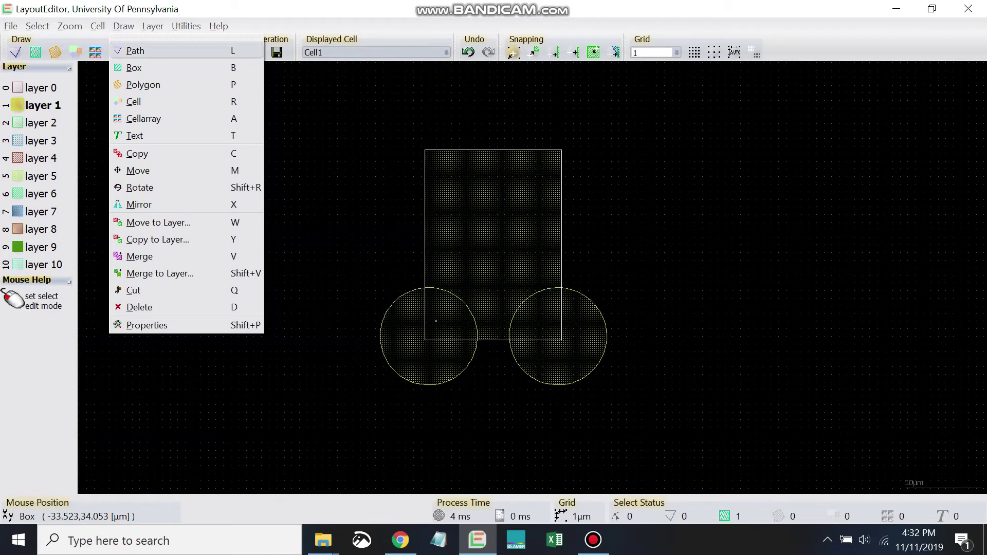
pyautogui.press('Right')
pyautogui.press('Right')
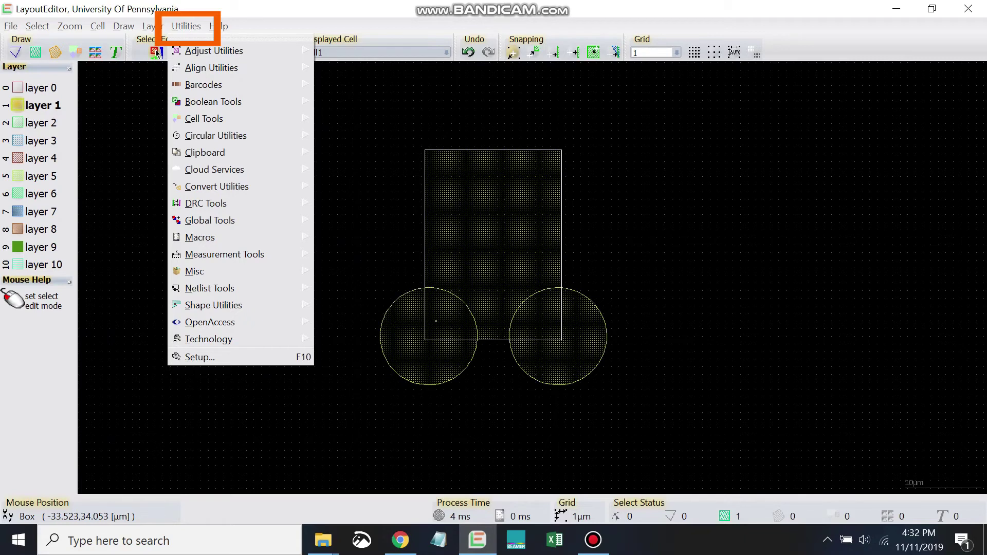
pyautogui.press('Down')
pyautogui.press('Down')
pyautogui.press('Down')
pyautogui.press('Down')
pyautogui.press('Down')
pyautogui.press('Right')
pyautogui.press('Down')
pyautogui.press('Up')
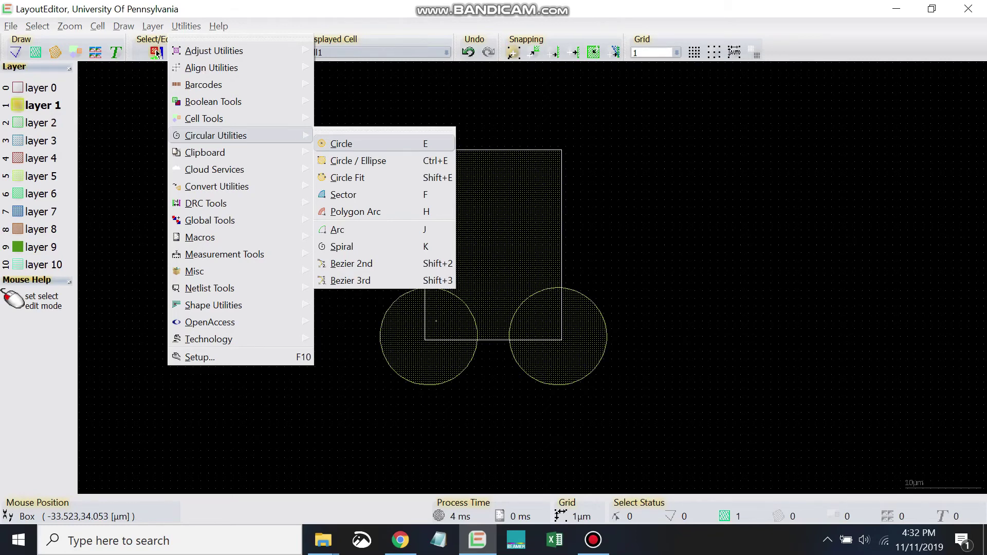
pyautogui.press('Down')
pyautogui.press('Return')
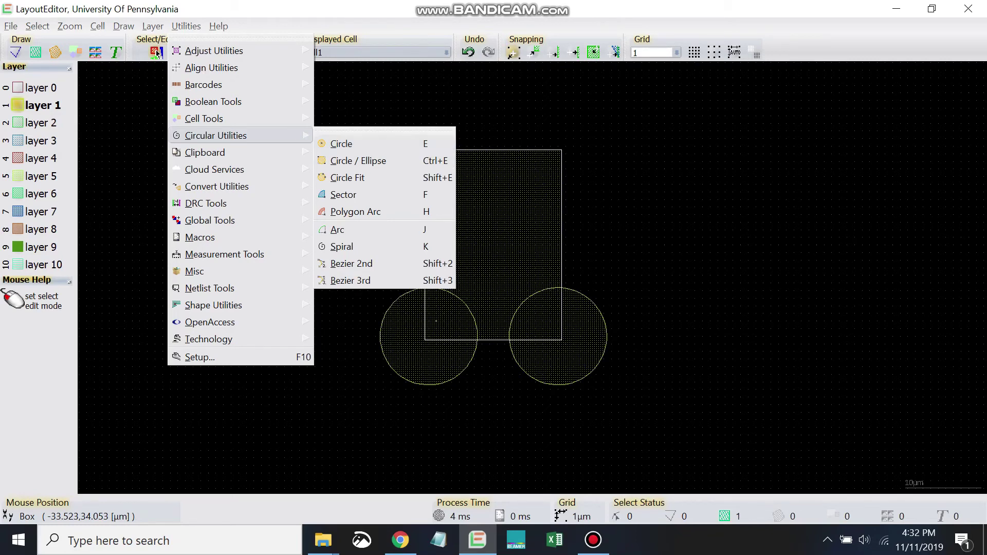
pyautogui.press('Escape')
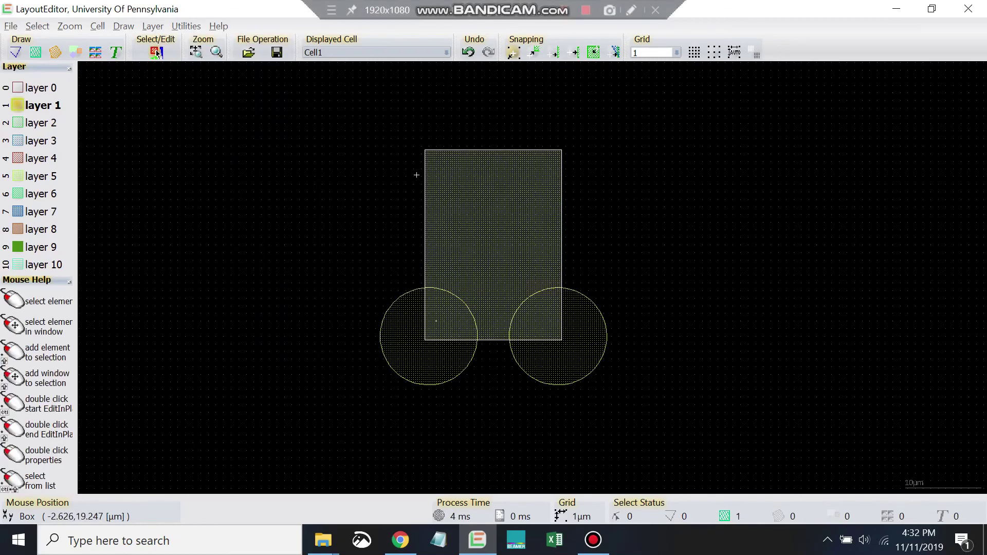
pyautogui.click(418, 324)
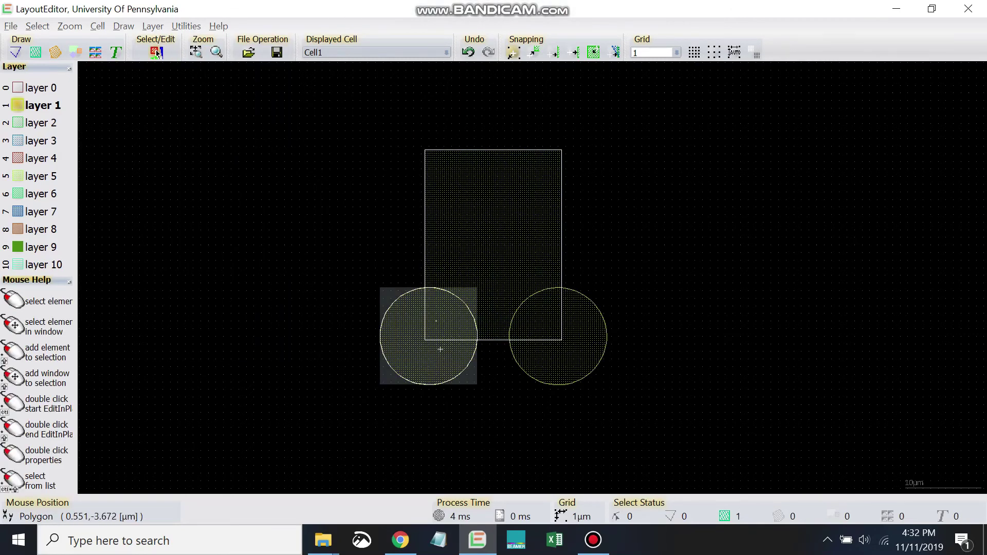
pyautogui.scroll(1, 440, 344)
pyautogui.click(440, 335)
pyautogui.click(586, 348)
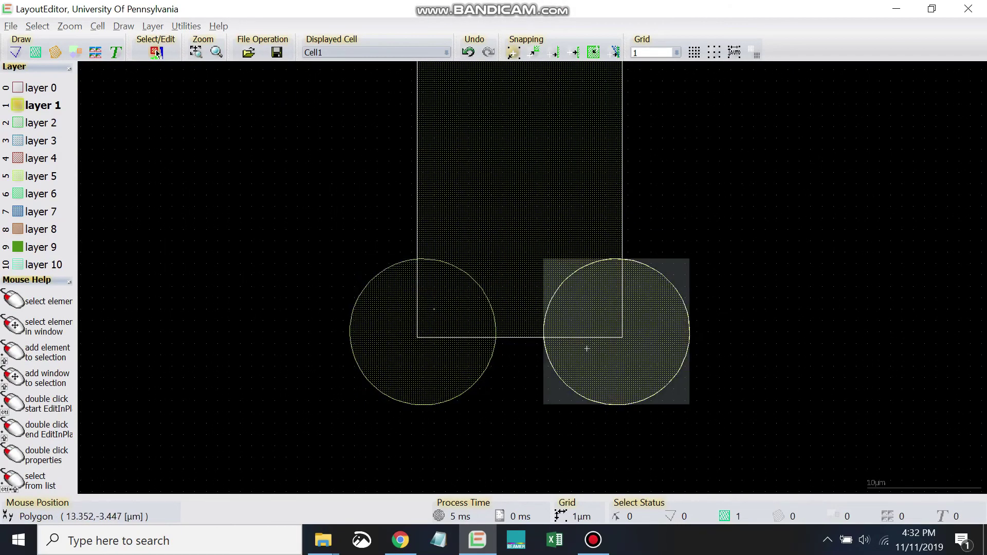
pyautogui.click(479, 374)
pyautogui.scroll(-1, 414, 392)
pyautogui.click(493, 403)
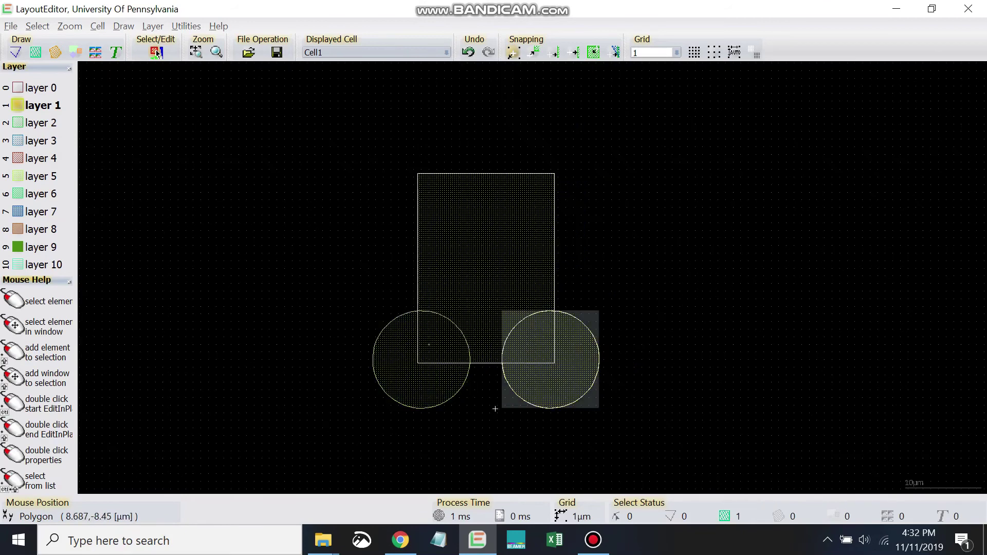
pyautogui.scroll(1, 490, 391)
pyautogui.click(463, 396)
pyautogui.scroll(-1, 462, 397)
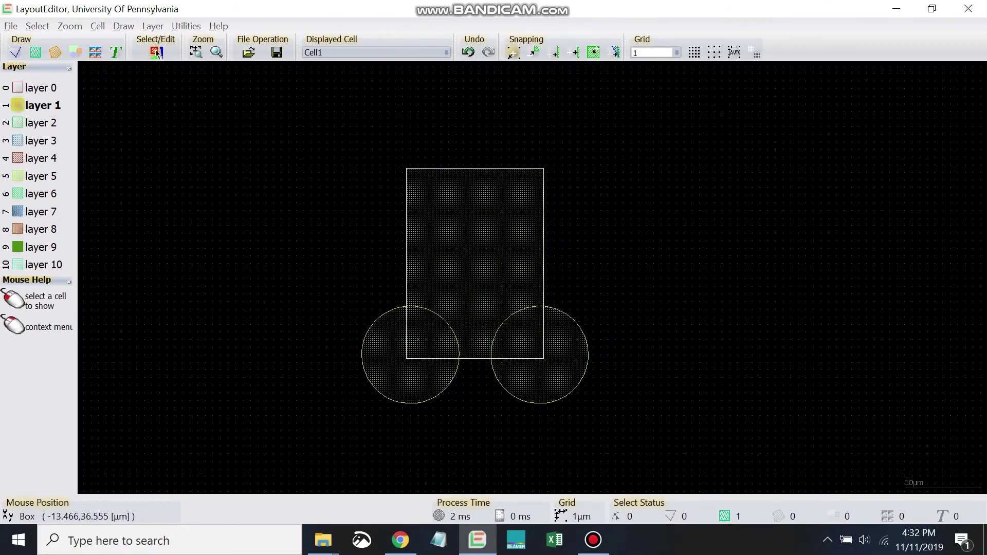
pyautogui.click(375, 52)
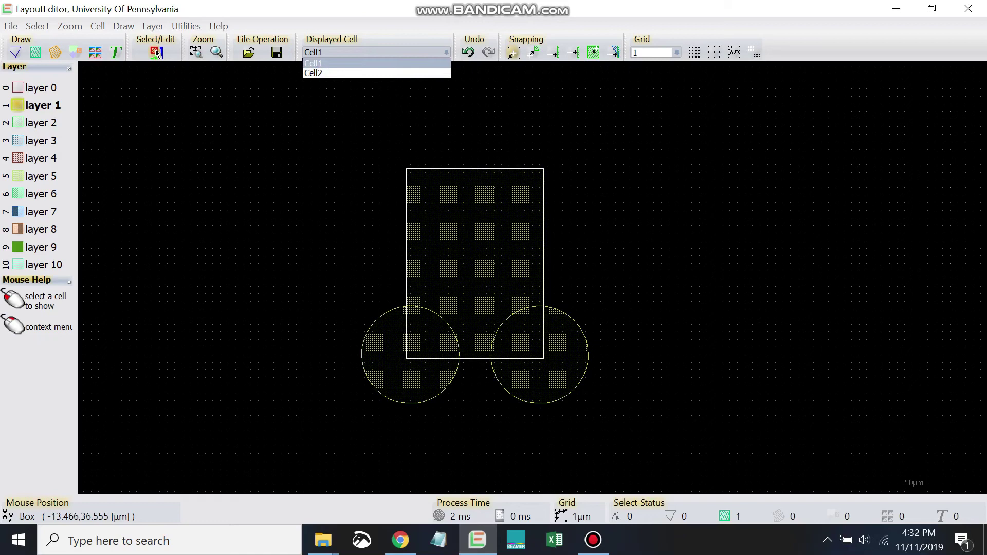
# Step: Pick Cell2 from the Displayed Cell list to view the updated references
pyautogui.press('Down')
pyautogui.press('Return')
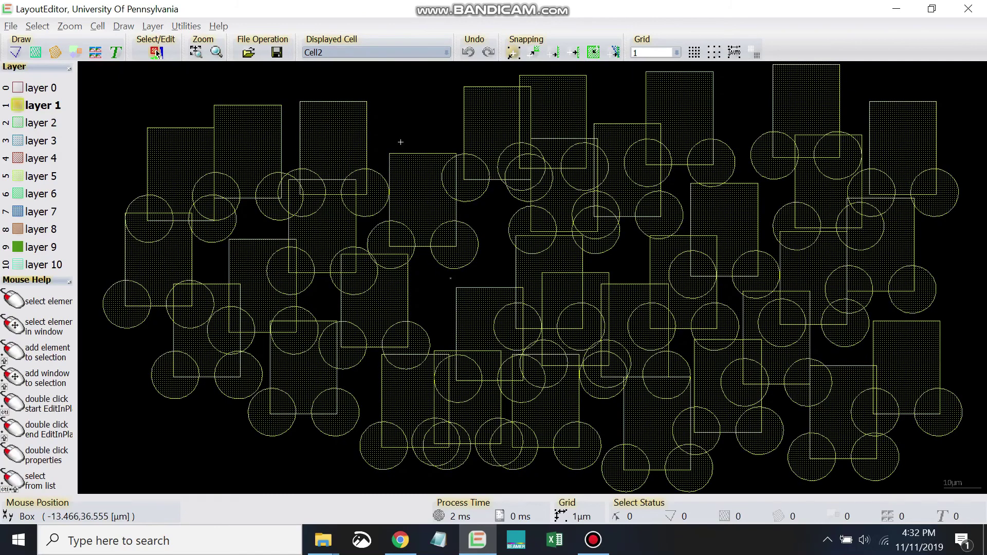